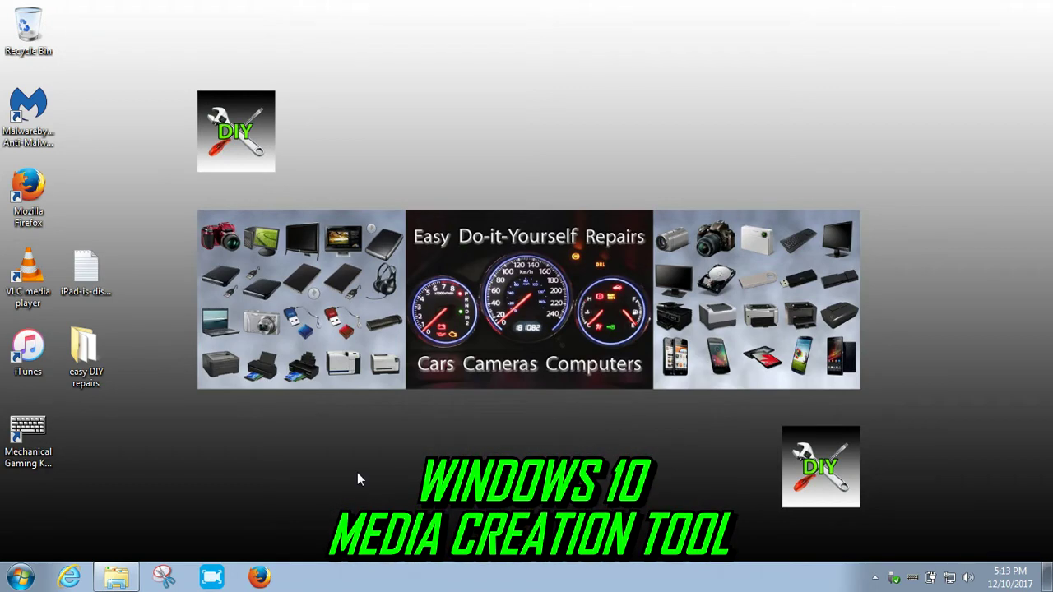
Launch Firefox from the taskbar so the Google Canada home page loads.
left_click(260, 578)
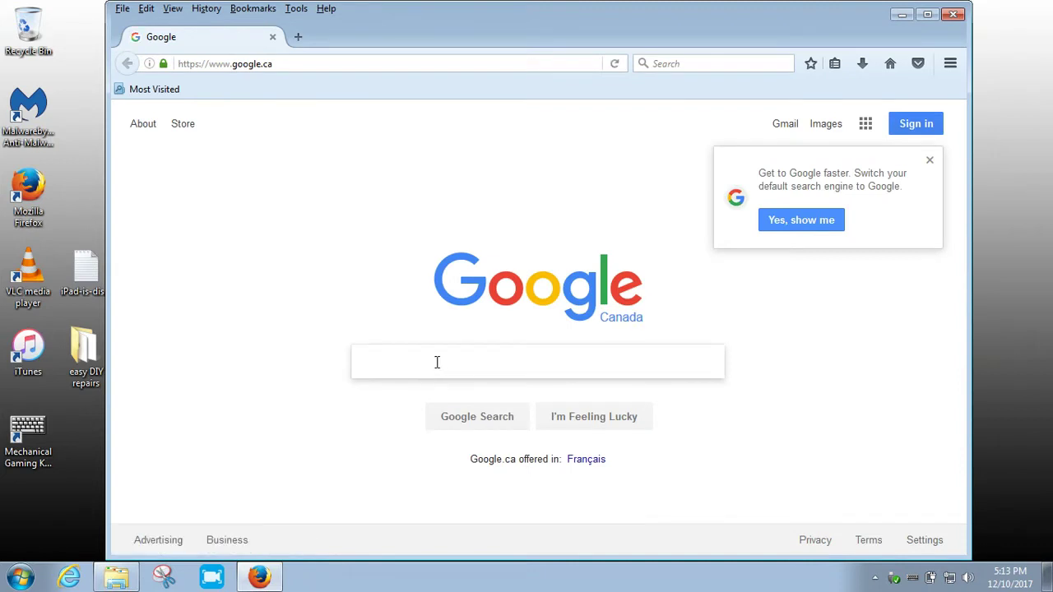
Search Google for 'media creation tool windows 10' and open Microsoft's 'Download Windows 10' result.
type("media creation tool windows 10")
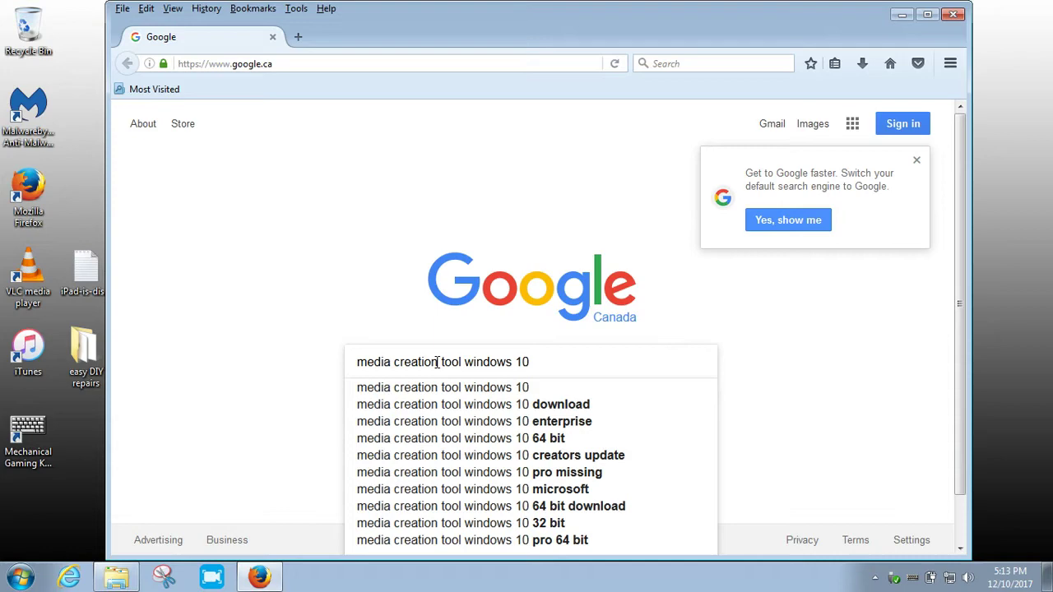
left_click(509, 419)
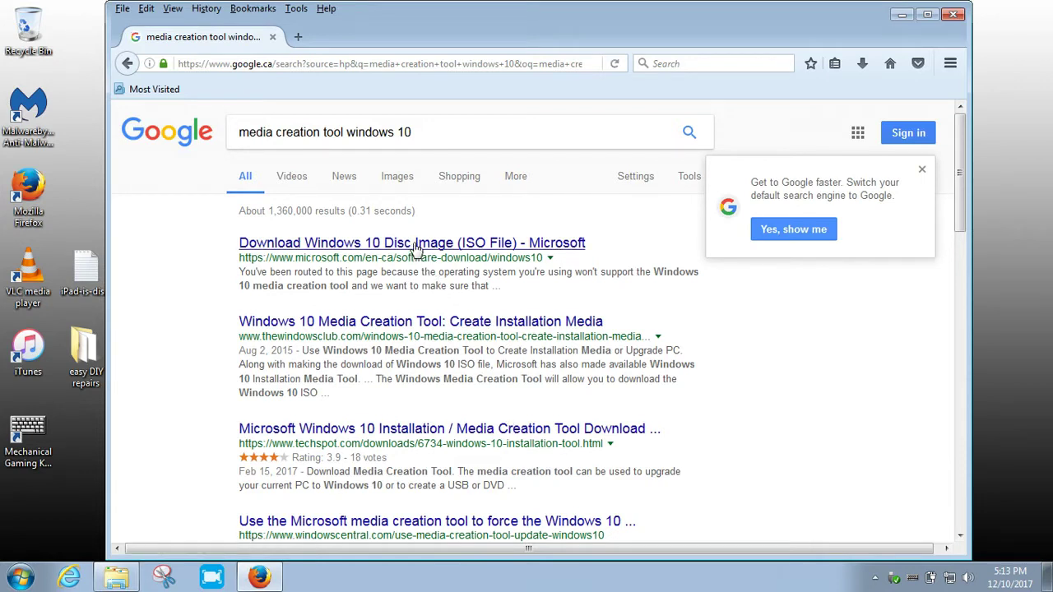
left_click(572, 245)
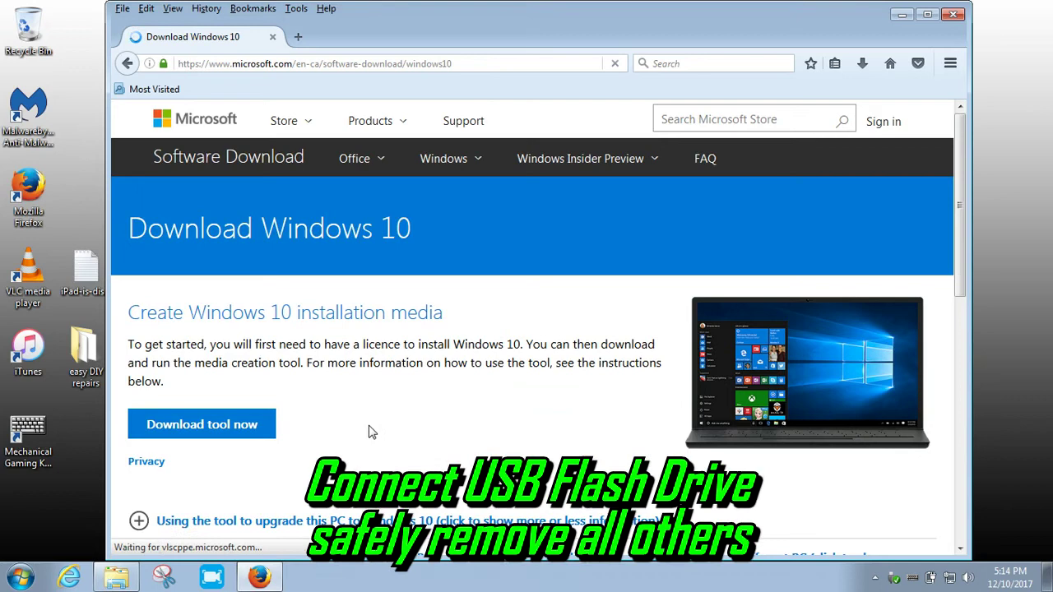
Download and save MediaCreationTool.exe, then show it in the Downloads folder.
left_click(265, 431)
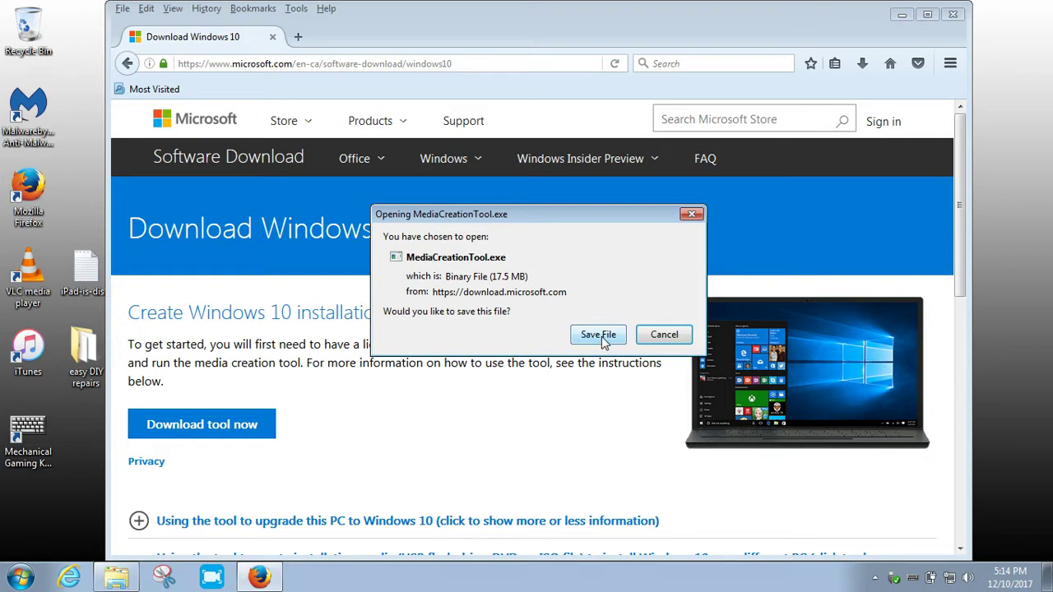
left_click(601, 337)
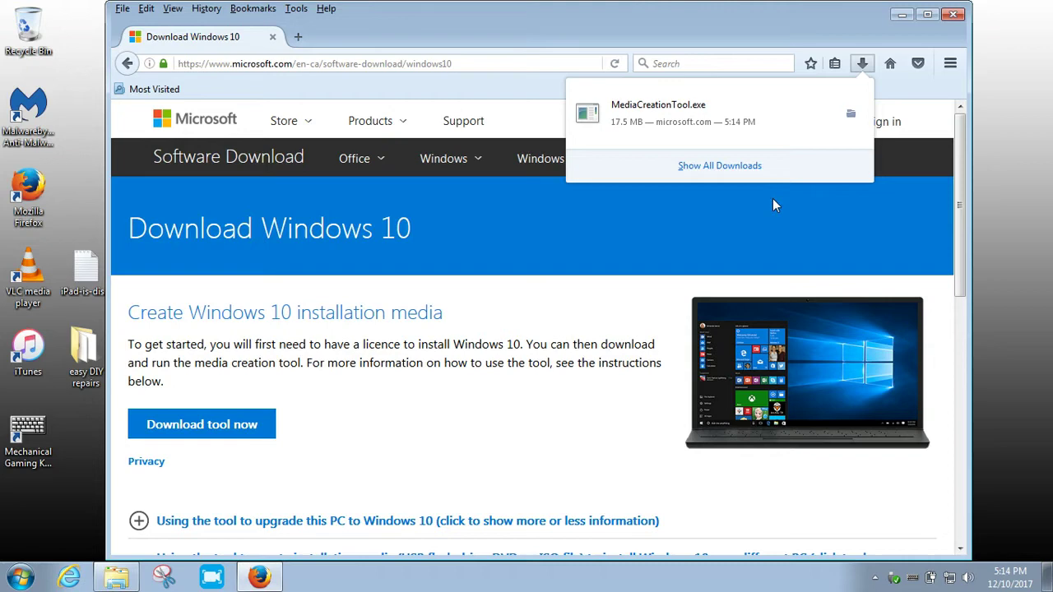
left_click(850, 114)
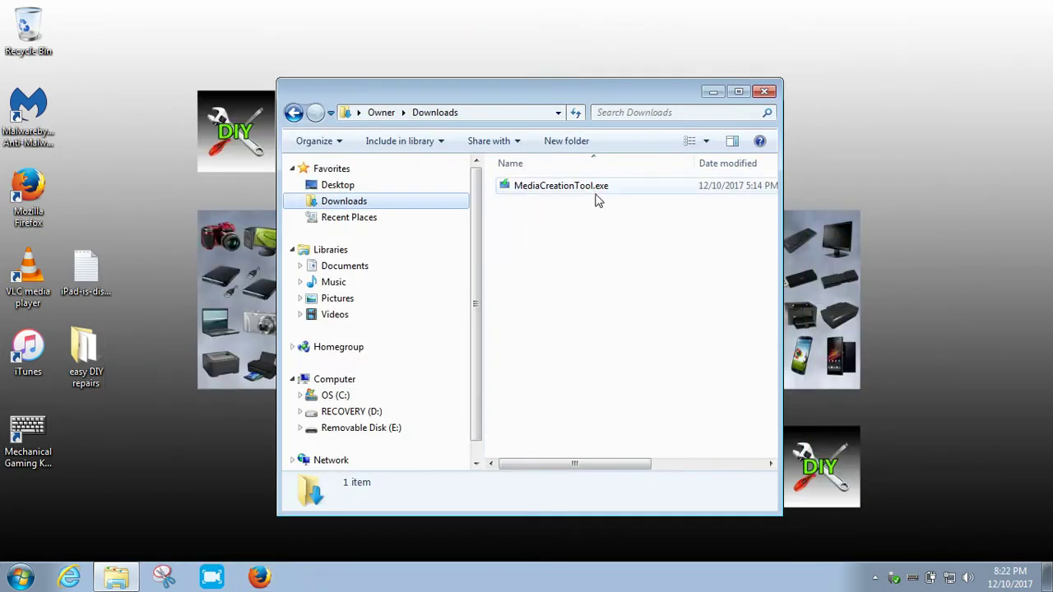
Run MediaCreationTool.exe from the Downloads folder as administrator.
left_click(592, 188)
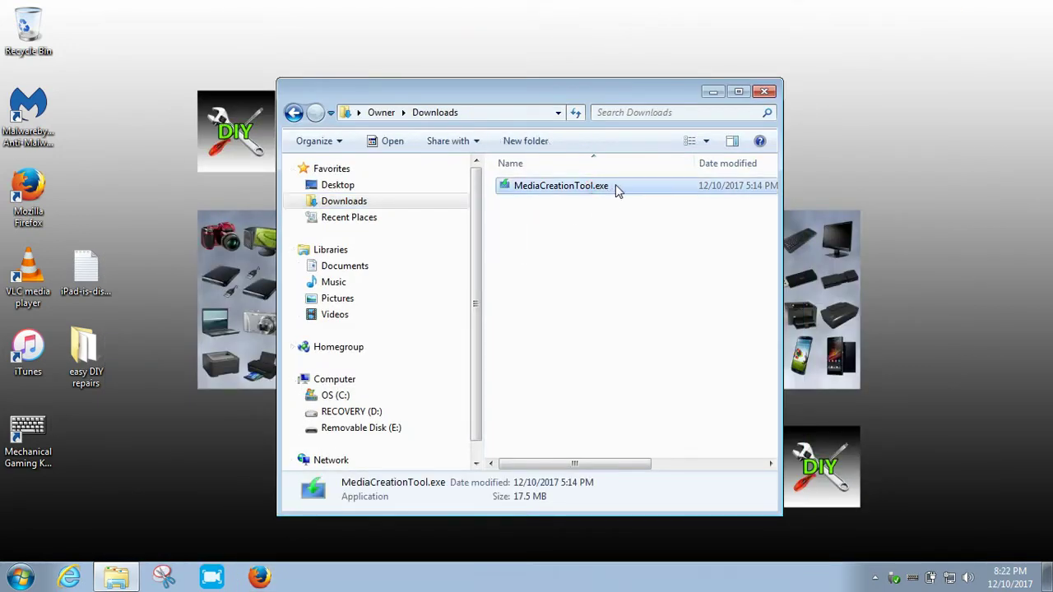
right_click(617, 189)
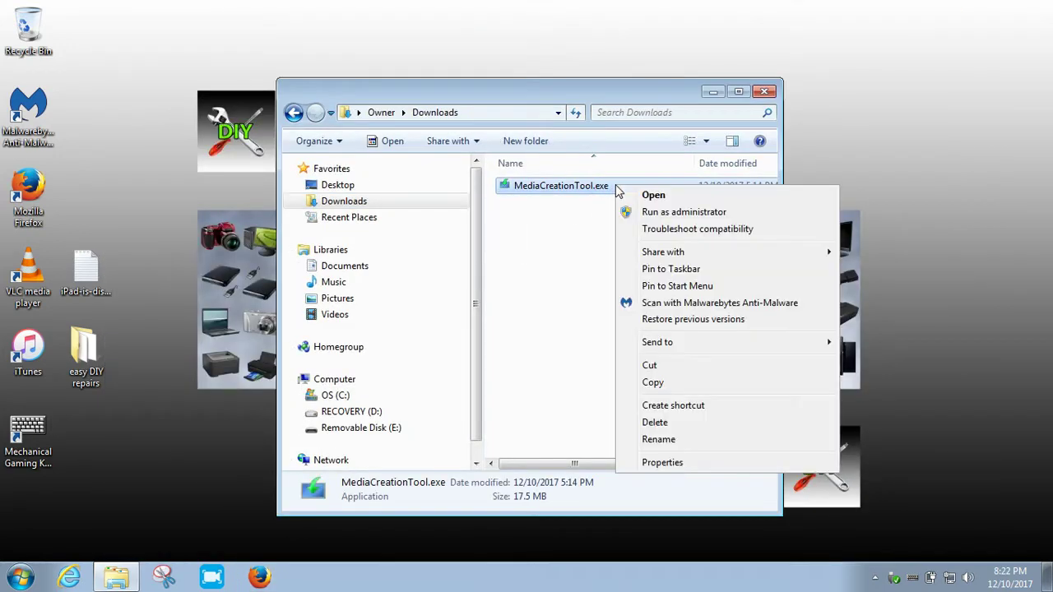
left_click(689, 214)
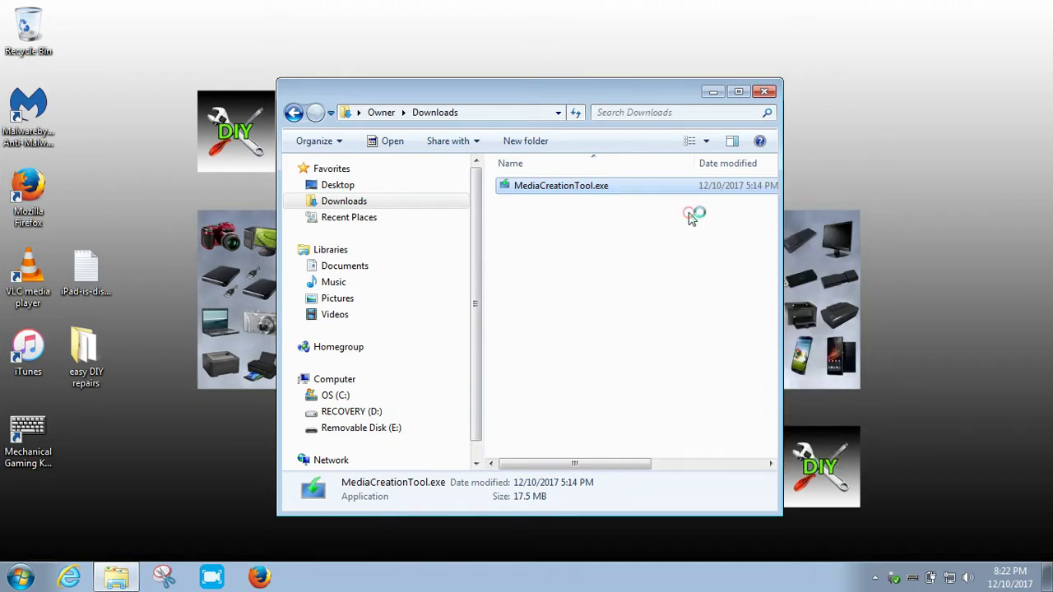
Close the Downloads window, accept the license, and choose installation media for another PC.
left_click(764, 92)
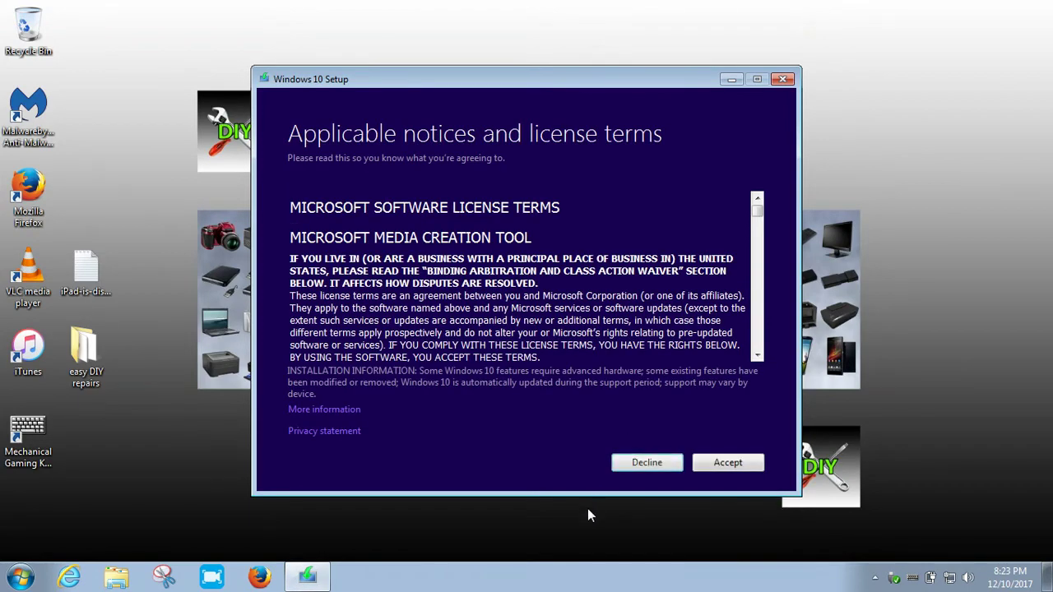
left_click(735, 464)
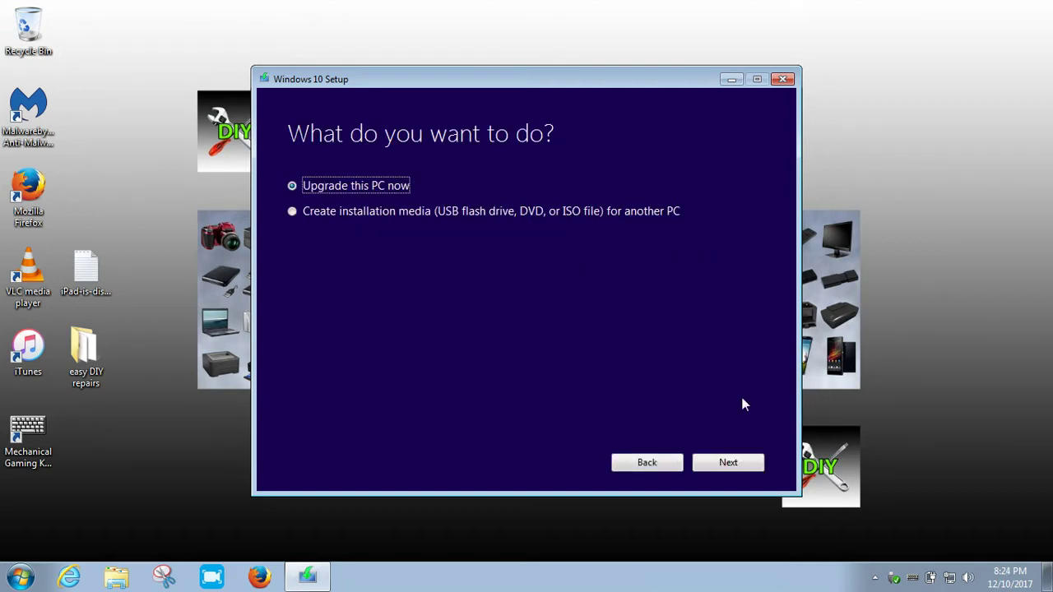
left_click(292, 213)
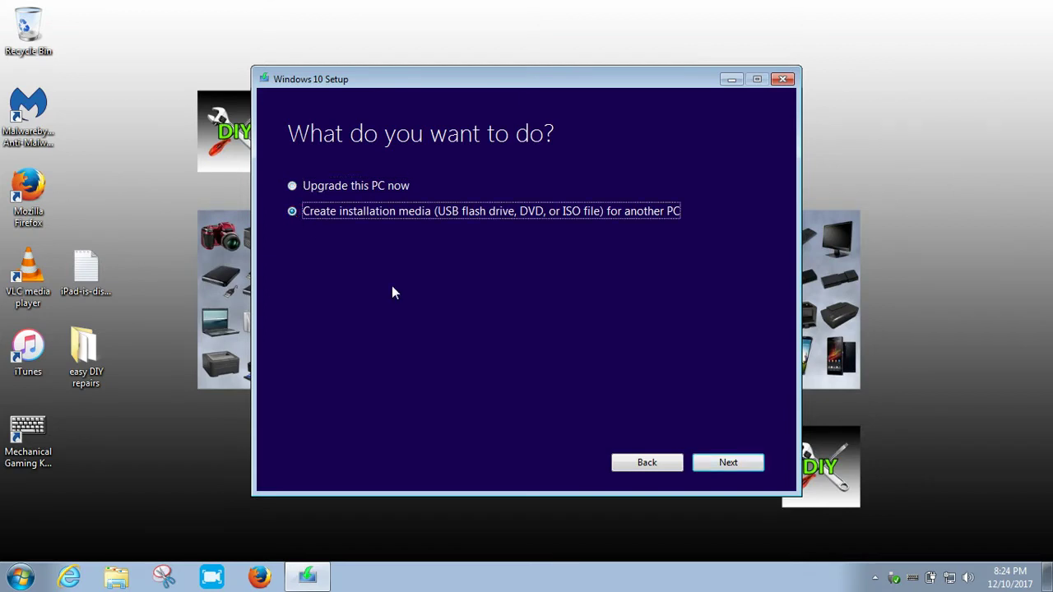
Turn off recommended options and keep English (United States), Windows 10, 64-bit (x64).
left_click(726, 462)
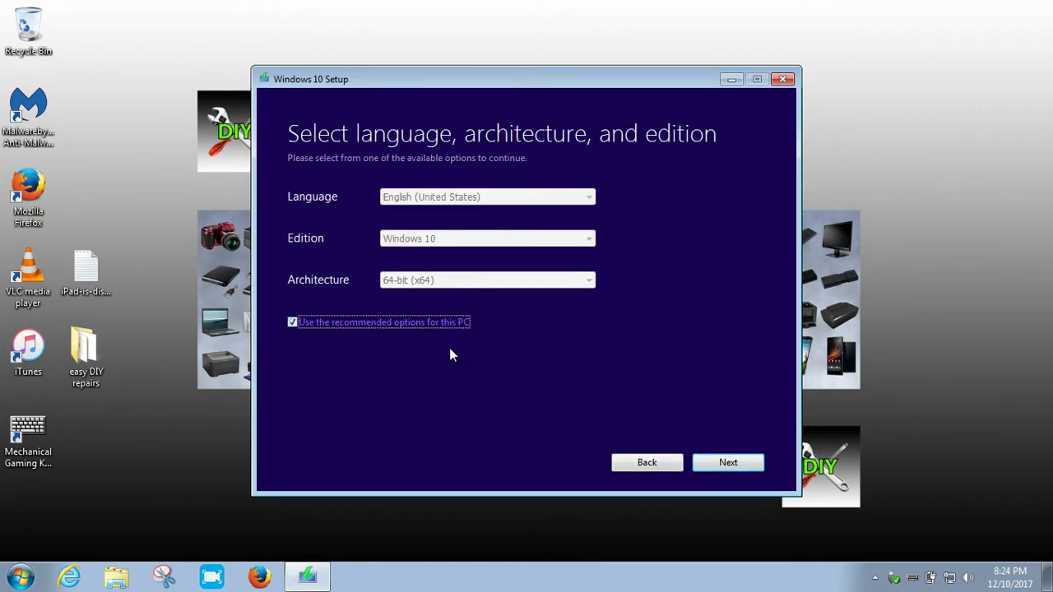
left_click(294, 322)
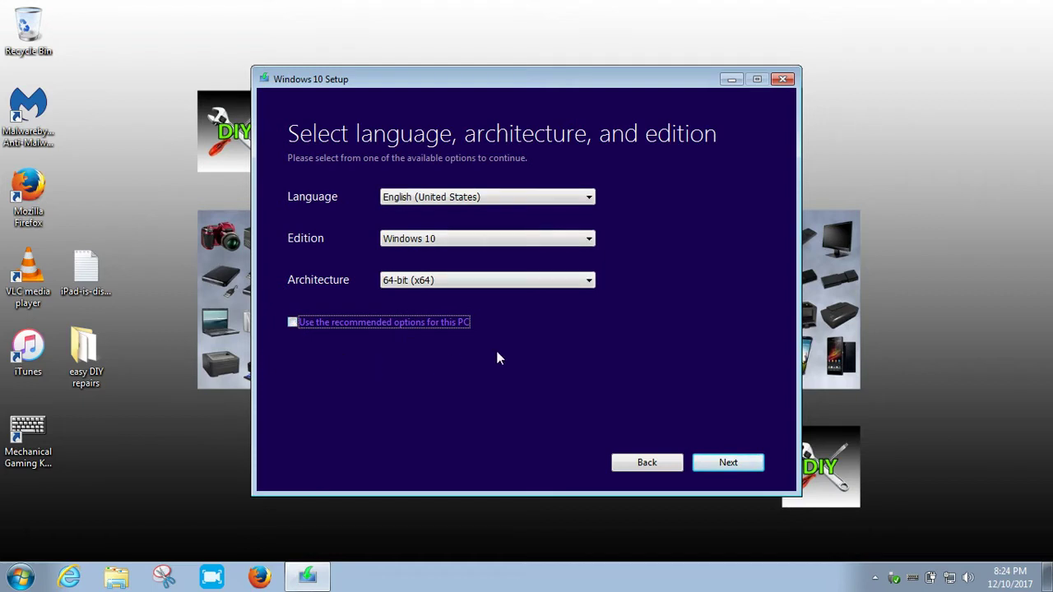
left_click(593, 239)
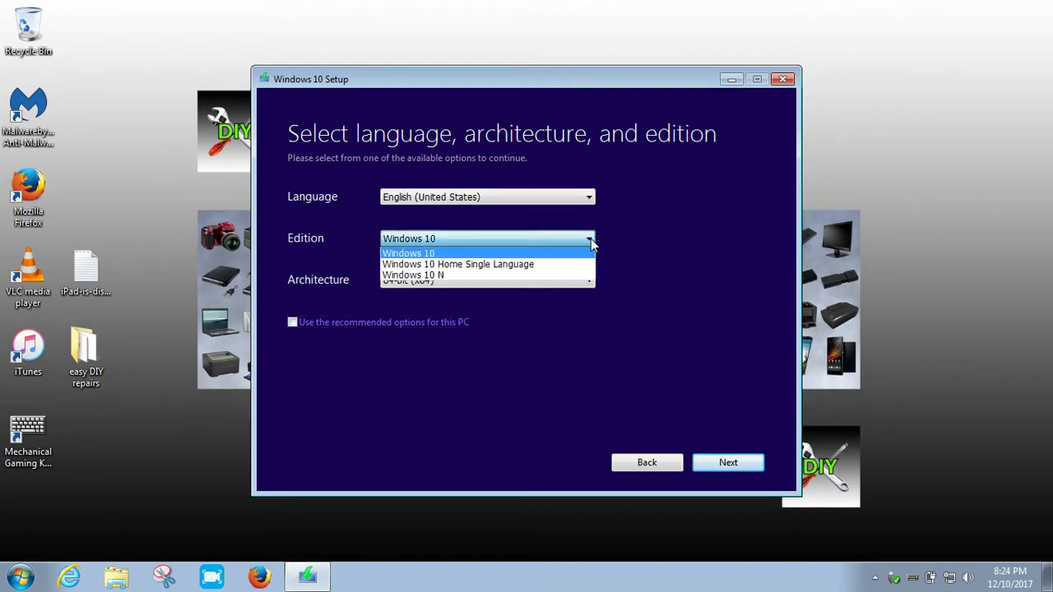
left_click(644, 234)
left_click(591, 280)
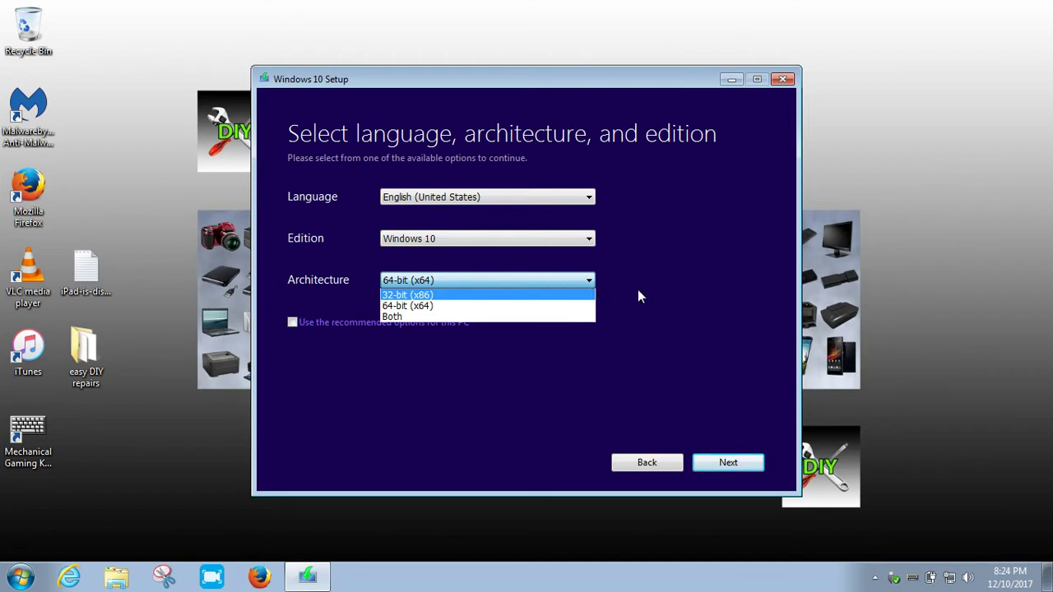
left_click(591, 306)
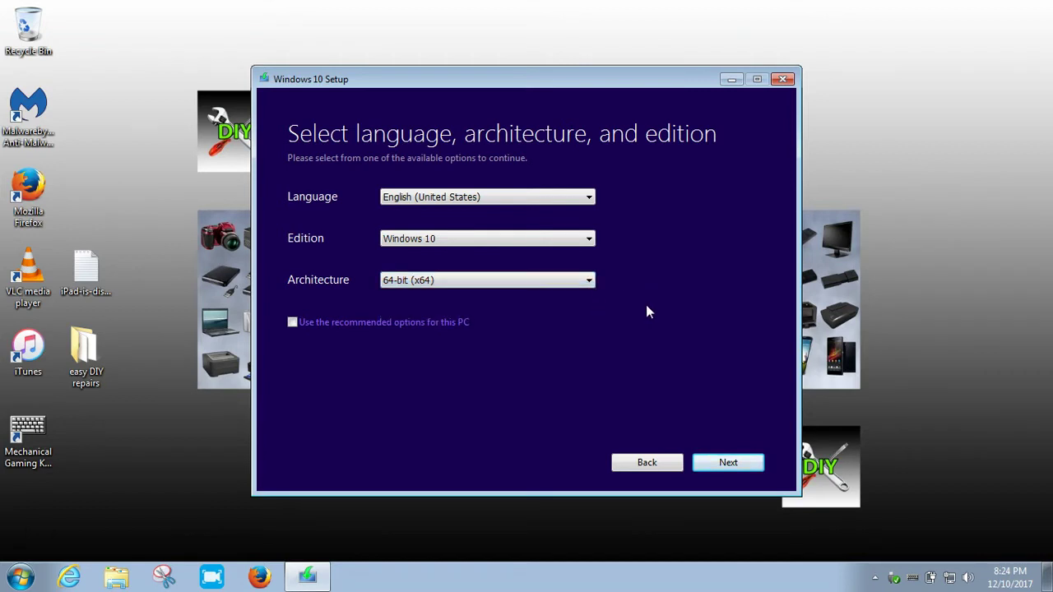
Choose USB flash drive as the media and target drive E: (No Label).
left_click(716, 463)
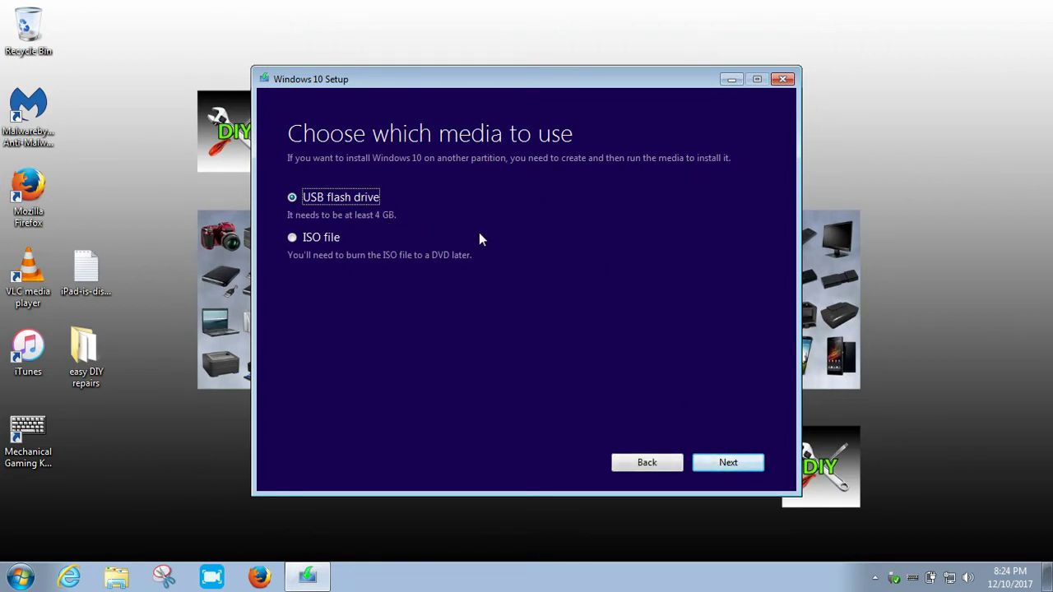
left_click(748, 465)
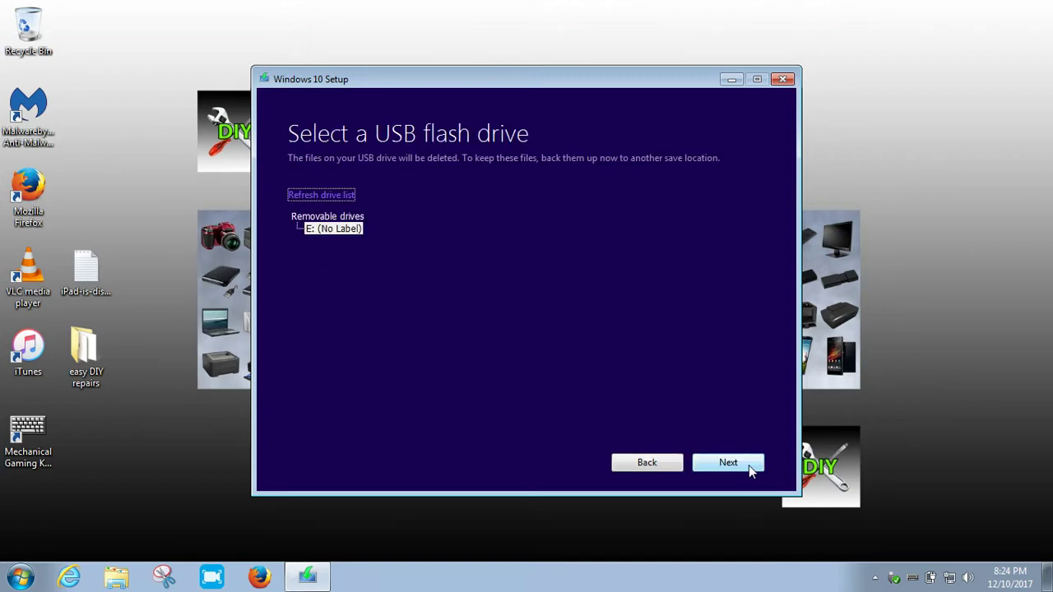
left_click(346, 226)
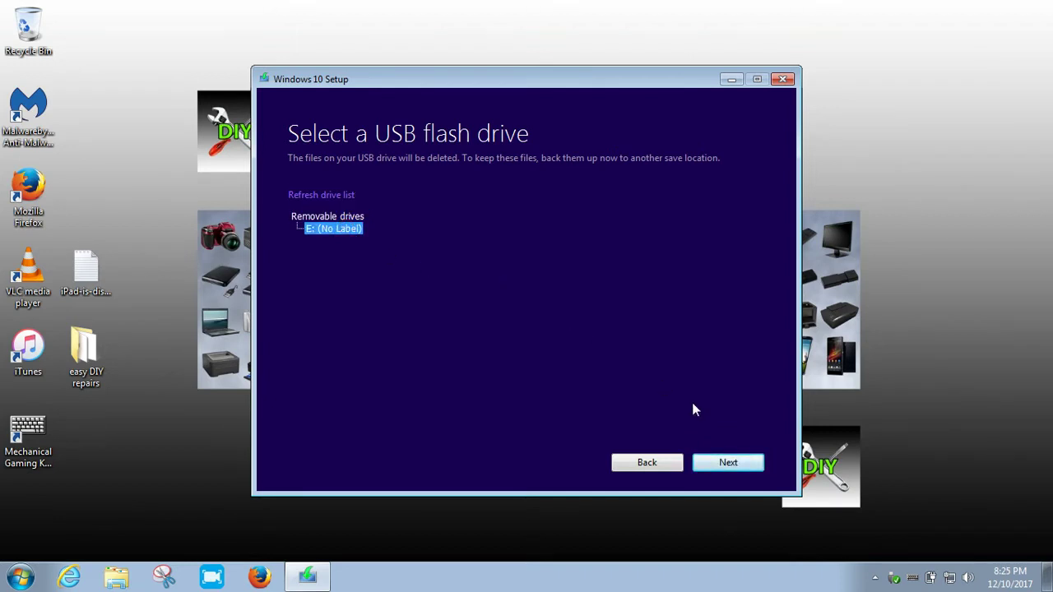
left_click(756, 462)
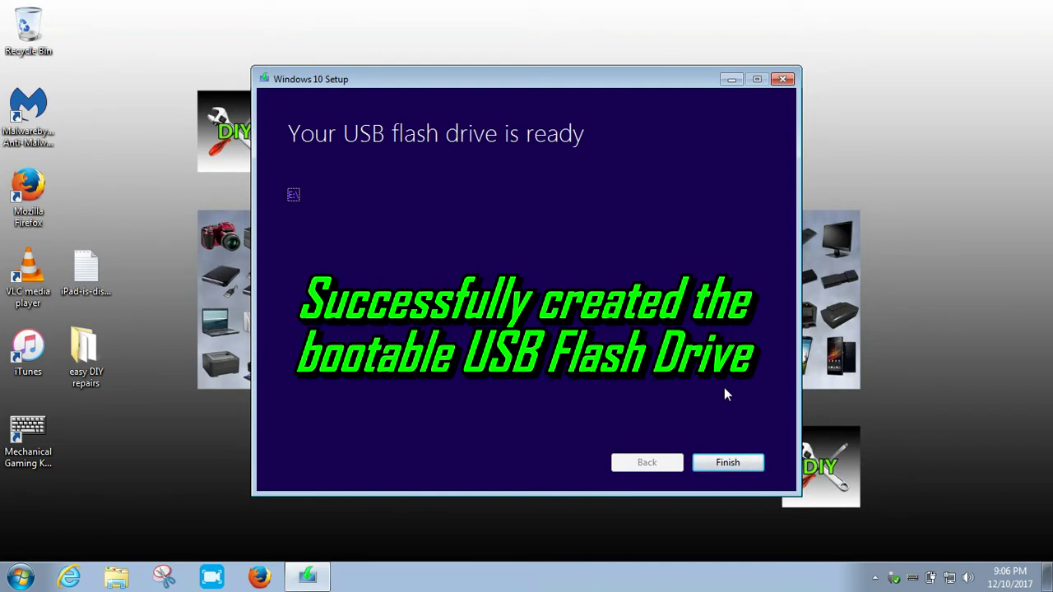
Click Finish once 'Your USB flash drive is ready' appears.
left_click(752, 464)
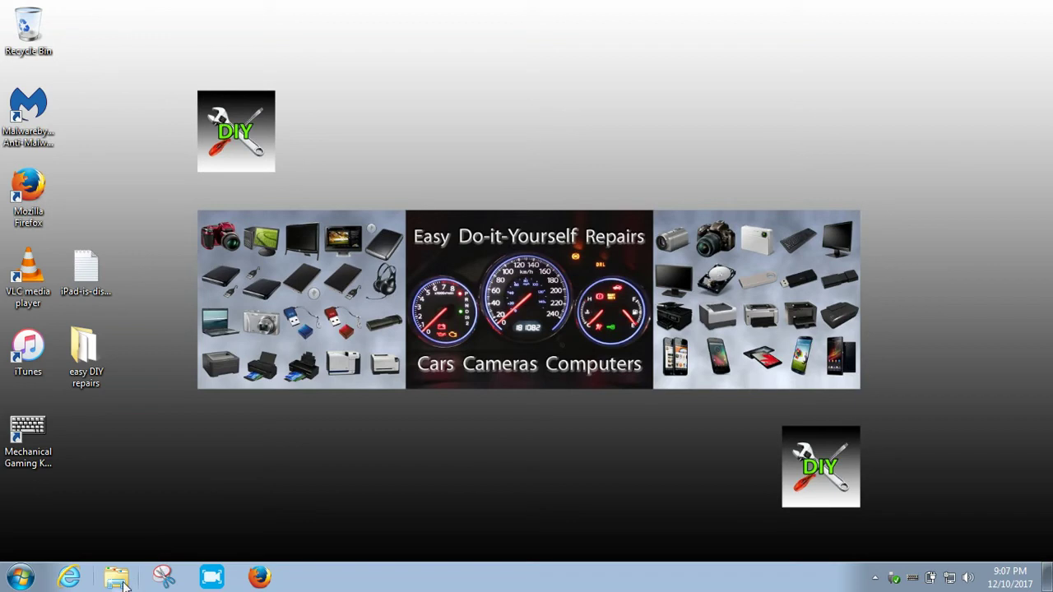
Open Windows Explorer's Computer view and select the ESD-USB (E:) drive.
left_click(124, 582)
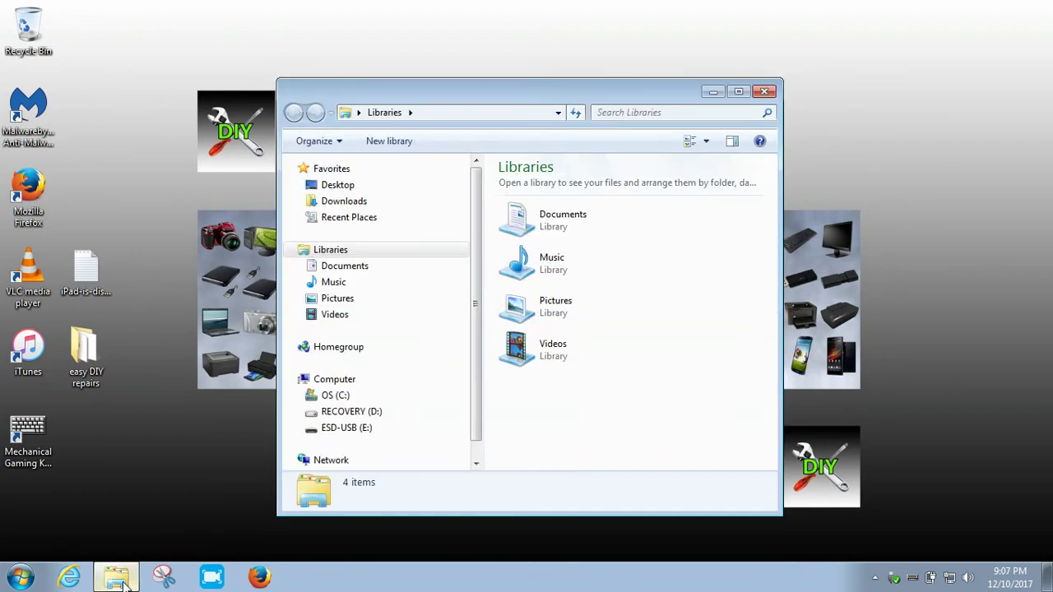
left_click(350, 380)
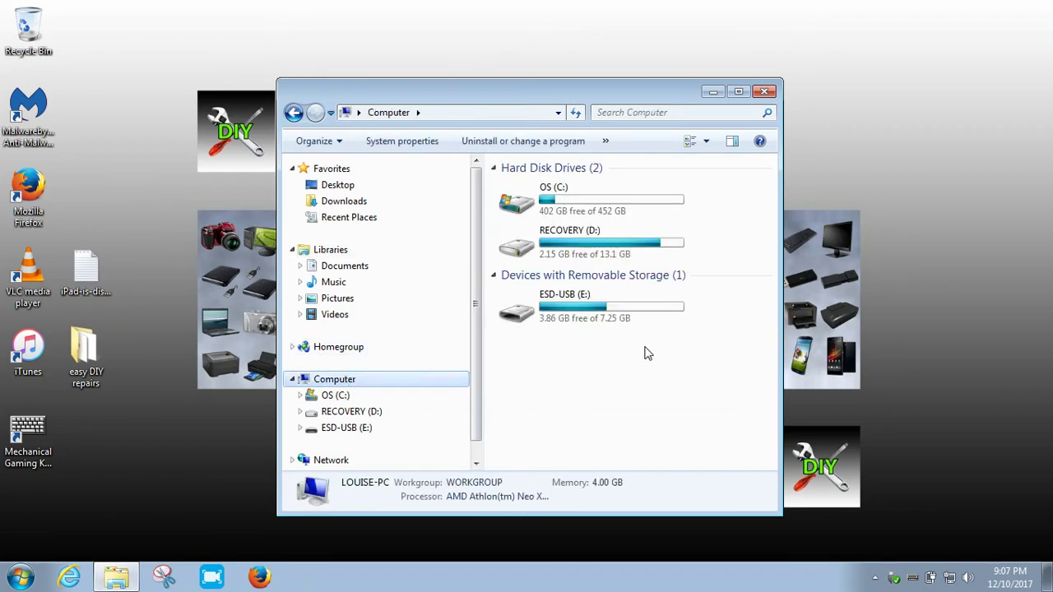
left_click(671, 308)
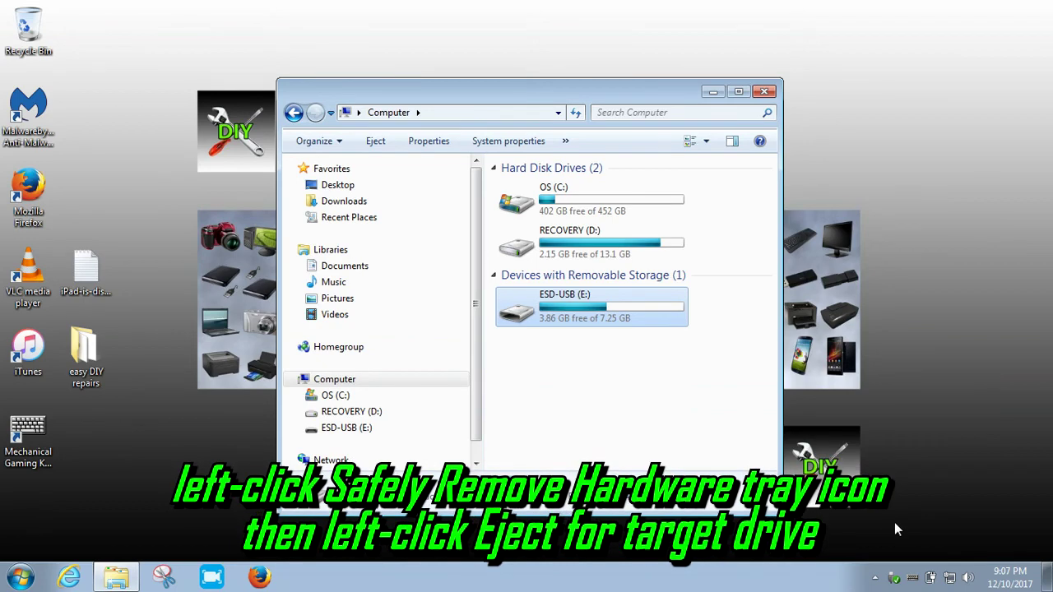
Eject the DataTraveler 2.0 drive via Safely Remove Hardware and close the Computer window.
left_click(894, 578)
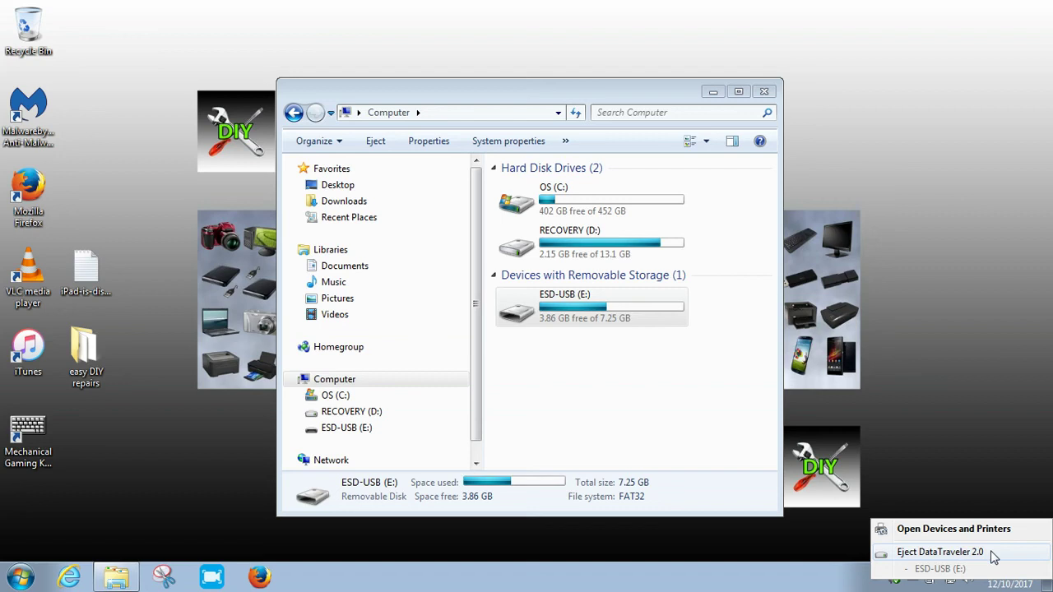
left_click(994, 554)
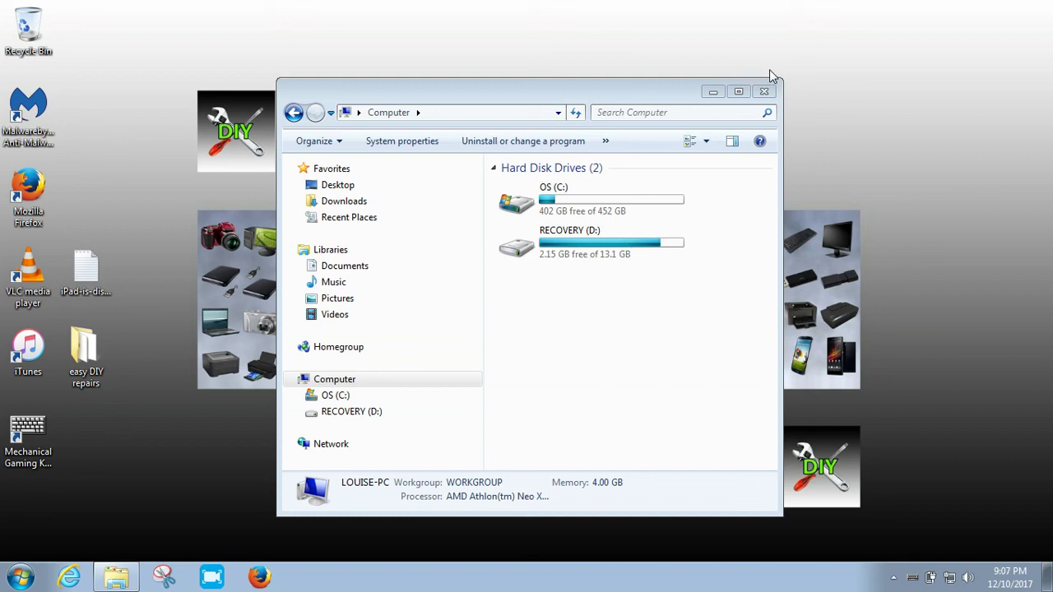
left_click(765, 92)
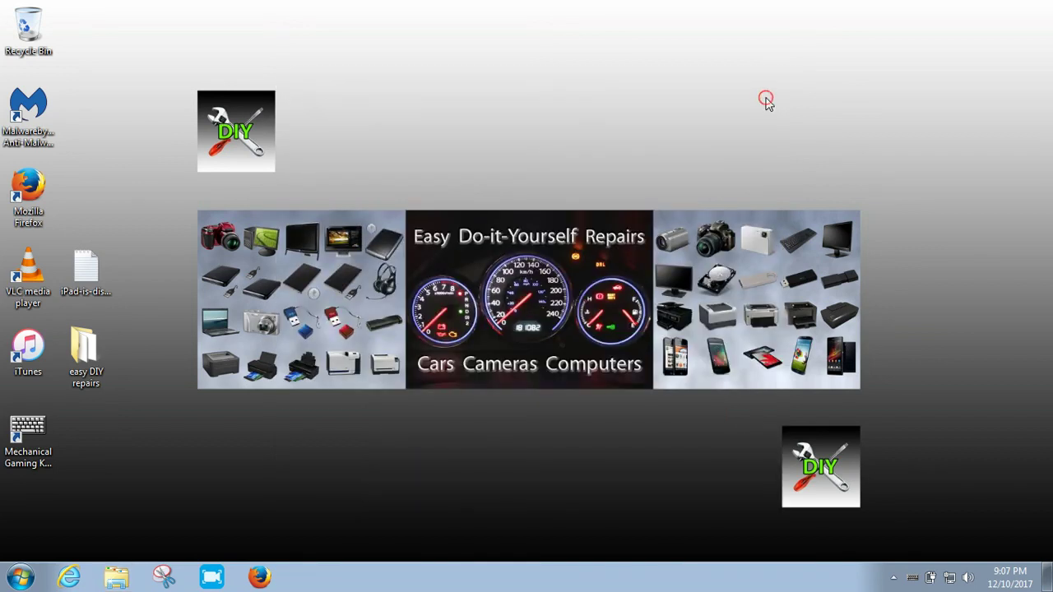